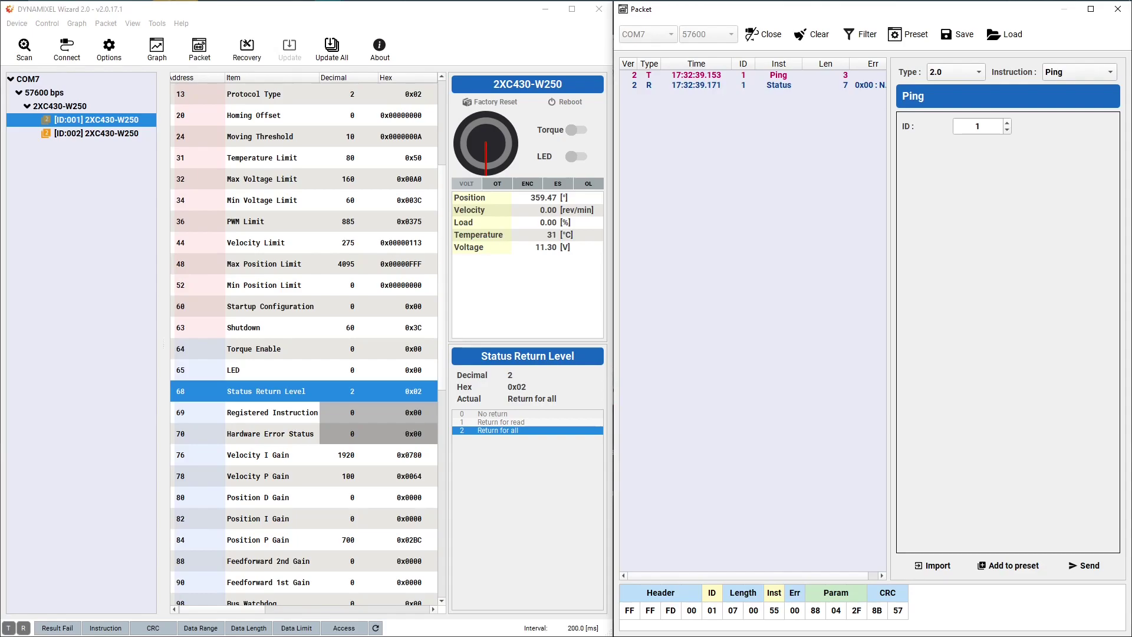
Step: Close the packet port, connect to the ID 001 2XC430-W250, and set its Status Return Level to 1, Return for read
click(763, 34)
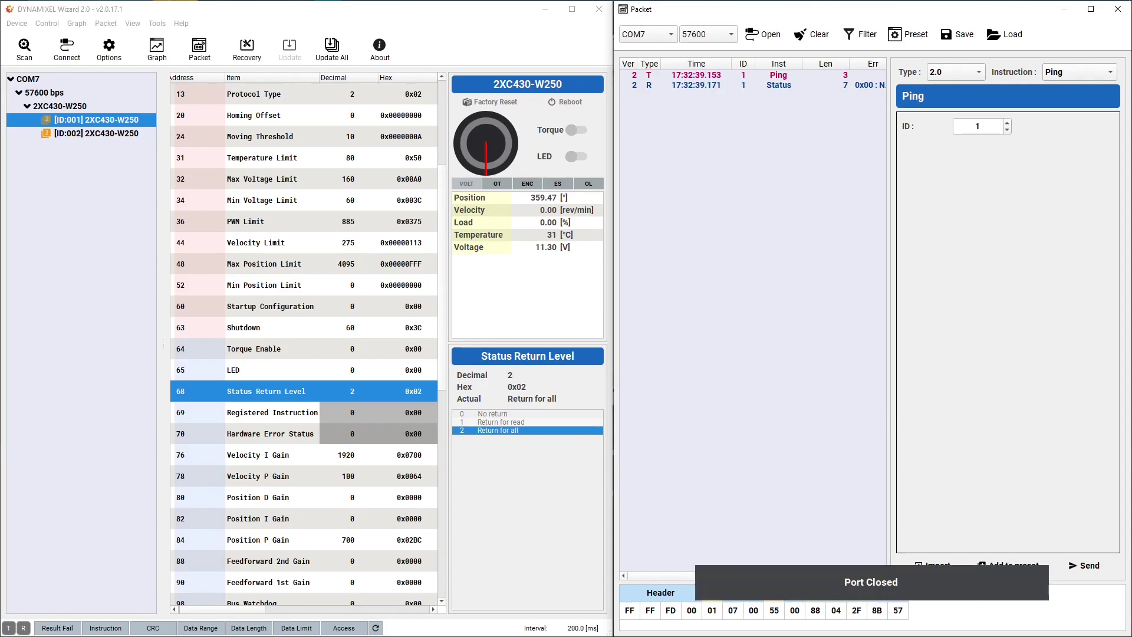
click(66, 51)
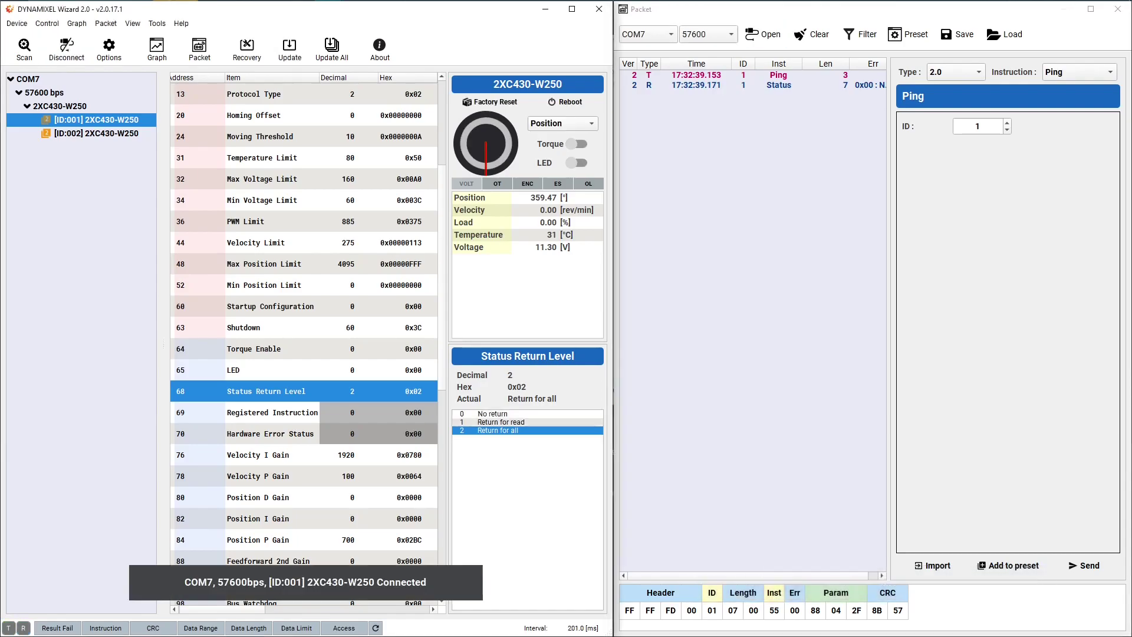
click(501, 423)
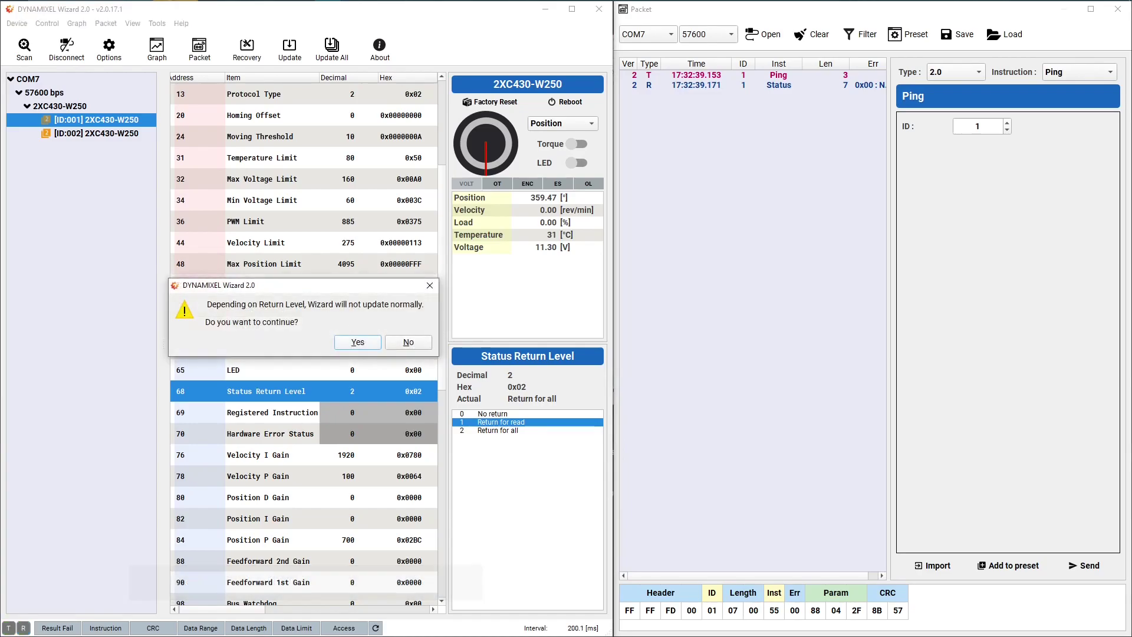
key(Return)
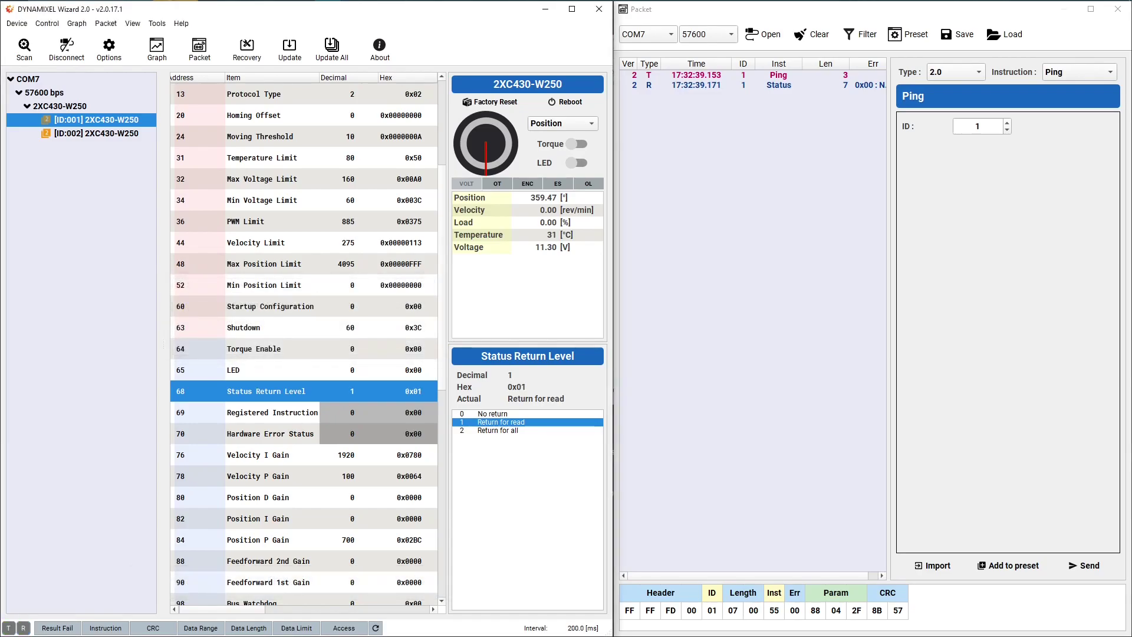
Step: Disconnect the motor, reopen the packet port on COM7 at 57600, and send a Ping to ID 1
click(66, 50)
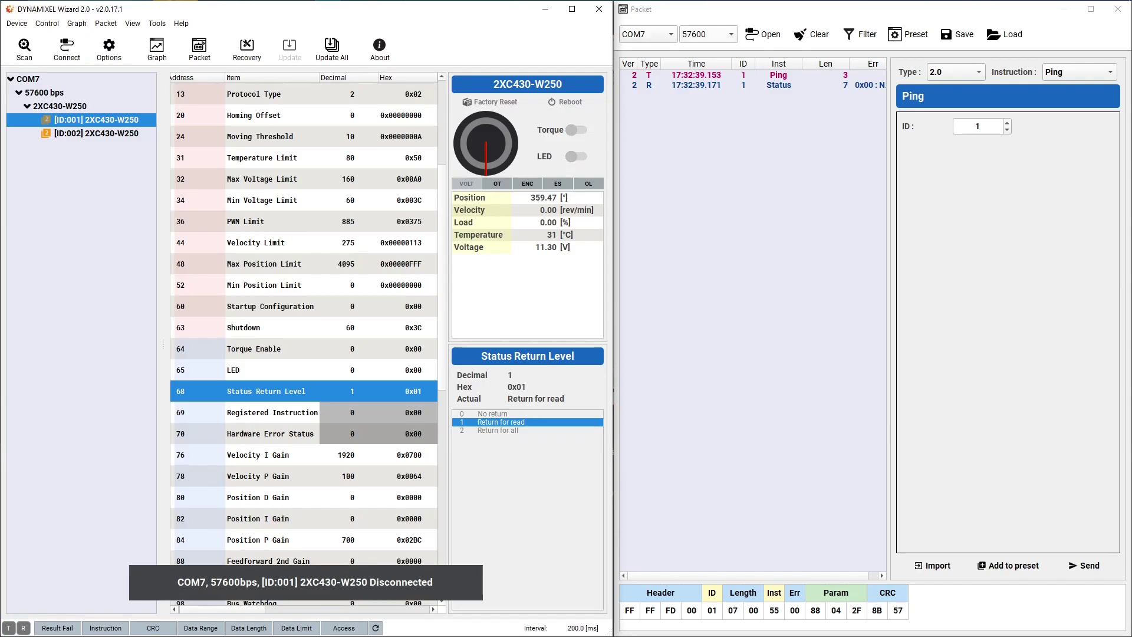
click(763, 35)
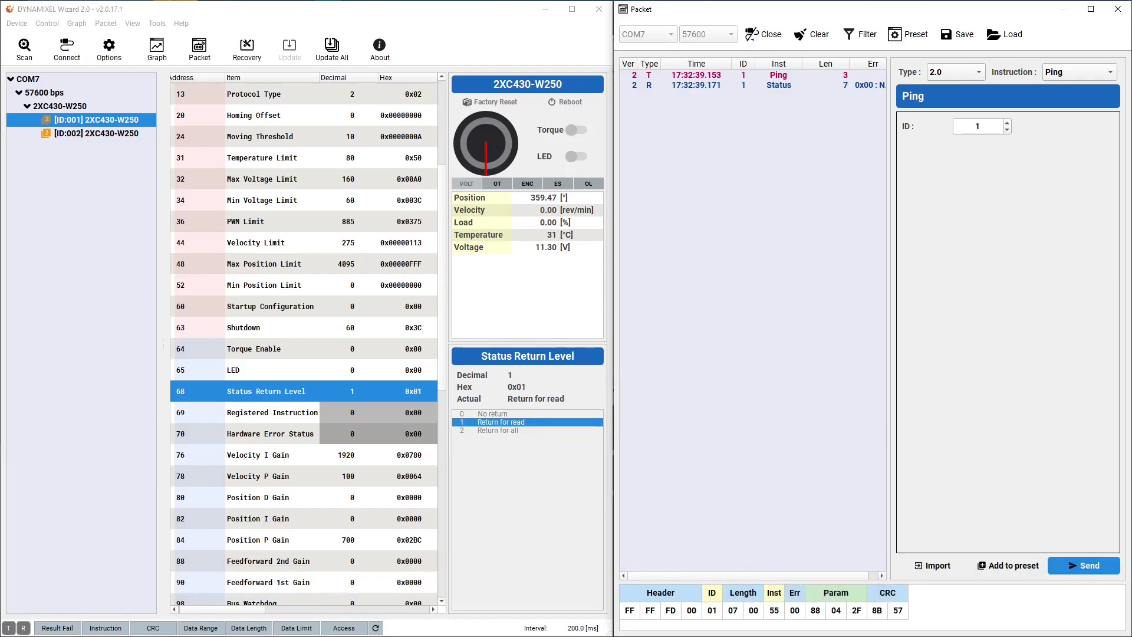
click(1084, 565)
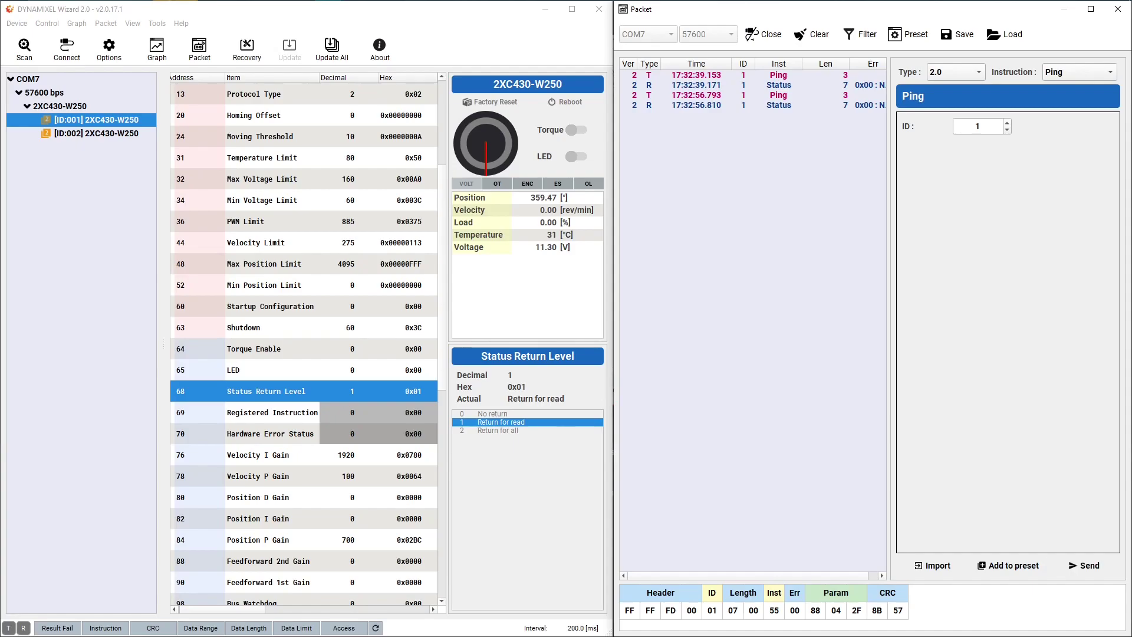
Step: Send a Write instruction to ID 1 with address 65, length 1 and data 1
click(1079, 72)
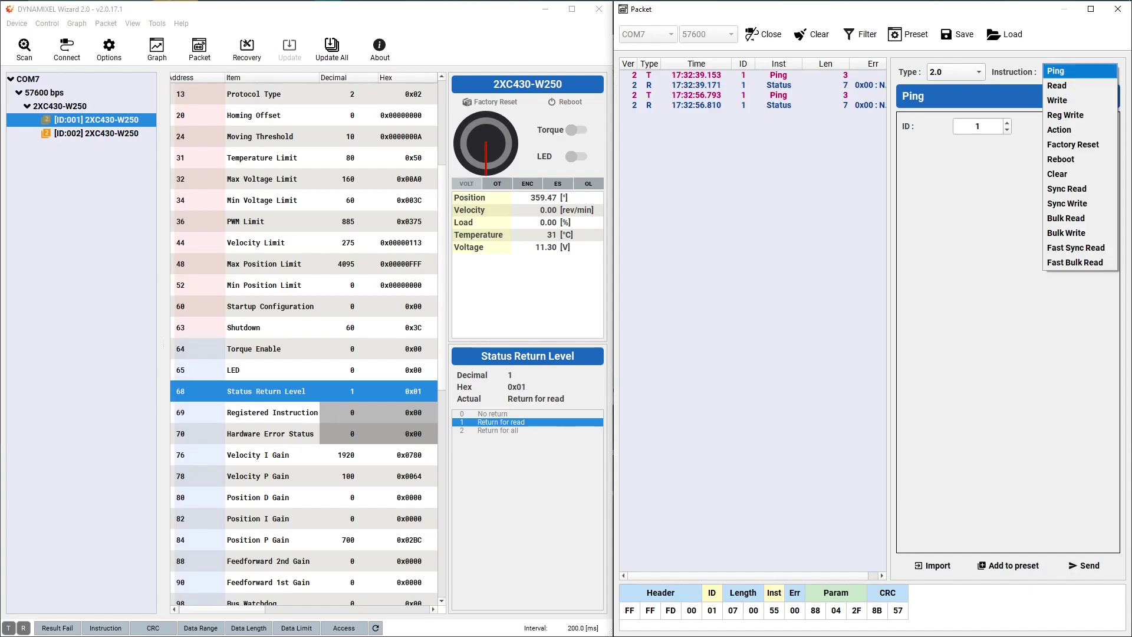
key(Return)
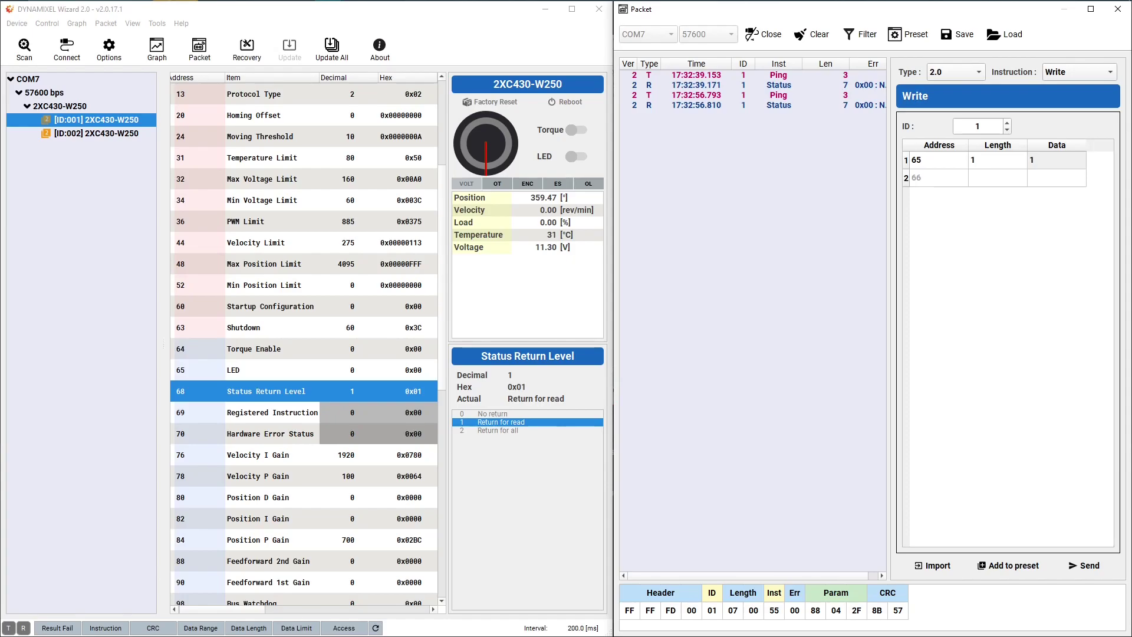
click(1084, 565)
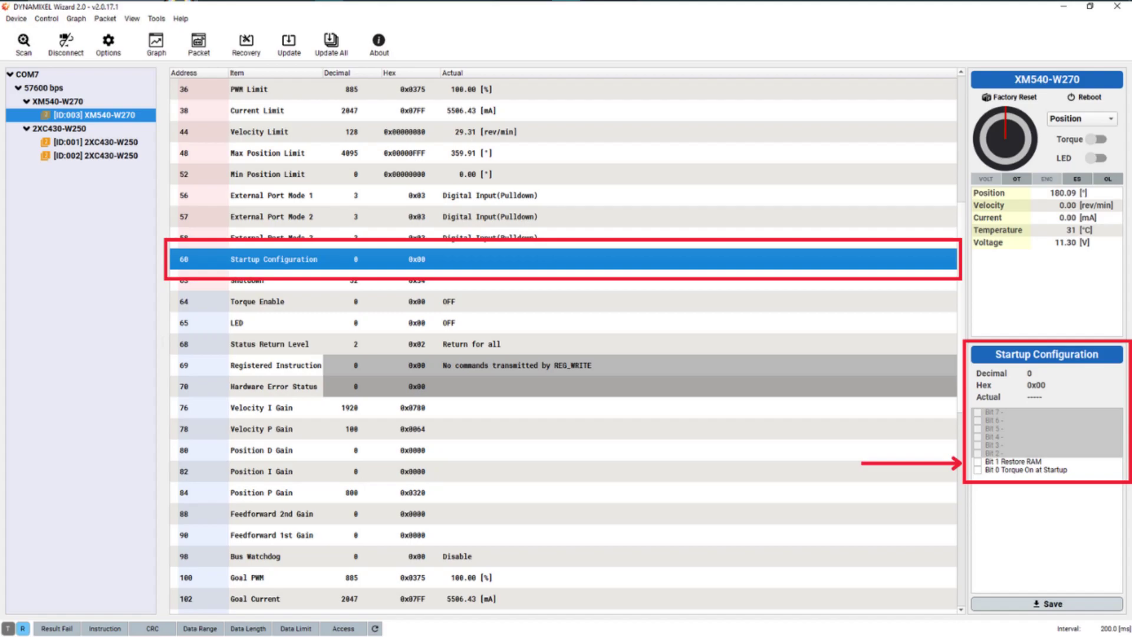
Step: On the ID 003 XM540-W270, set Indirect Address 2 to 116 and Indirect Address 3 to 117
scroll(563, 342, down, 4)
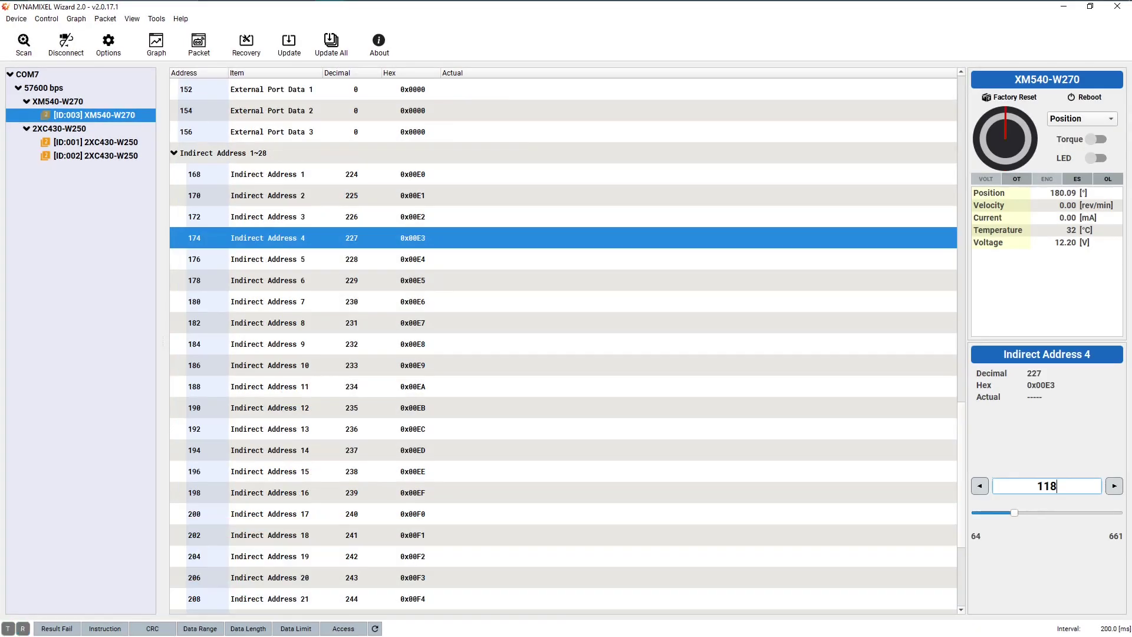
click(265, 195)
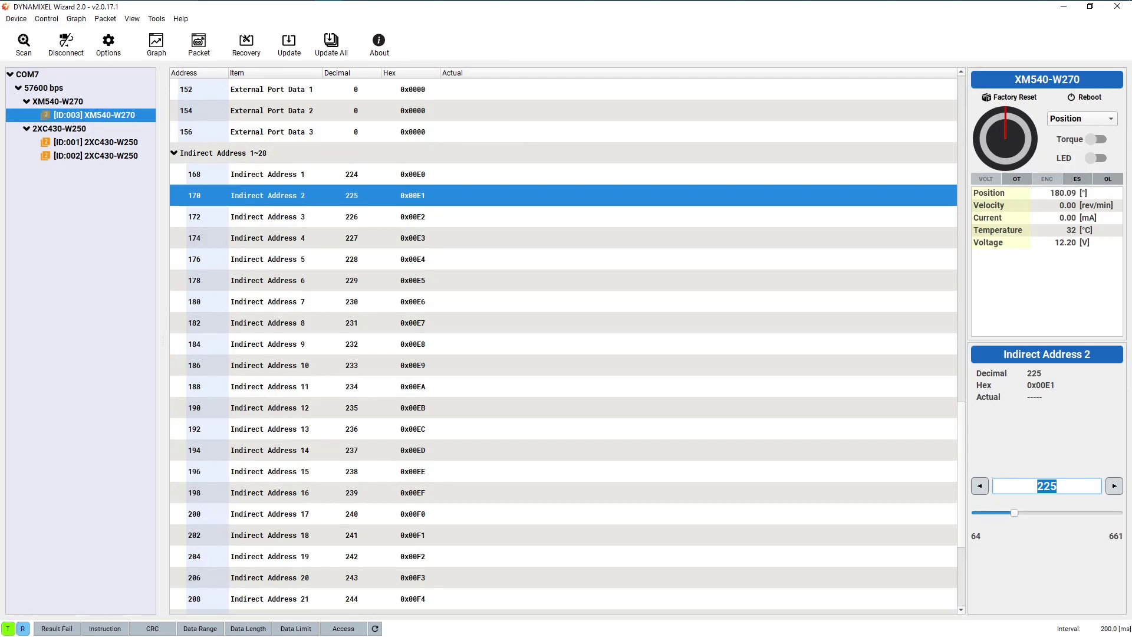
text(116)
key(Return)
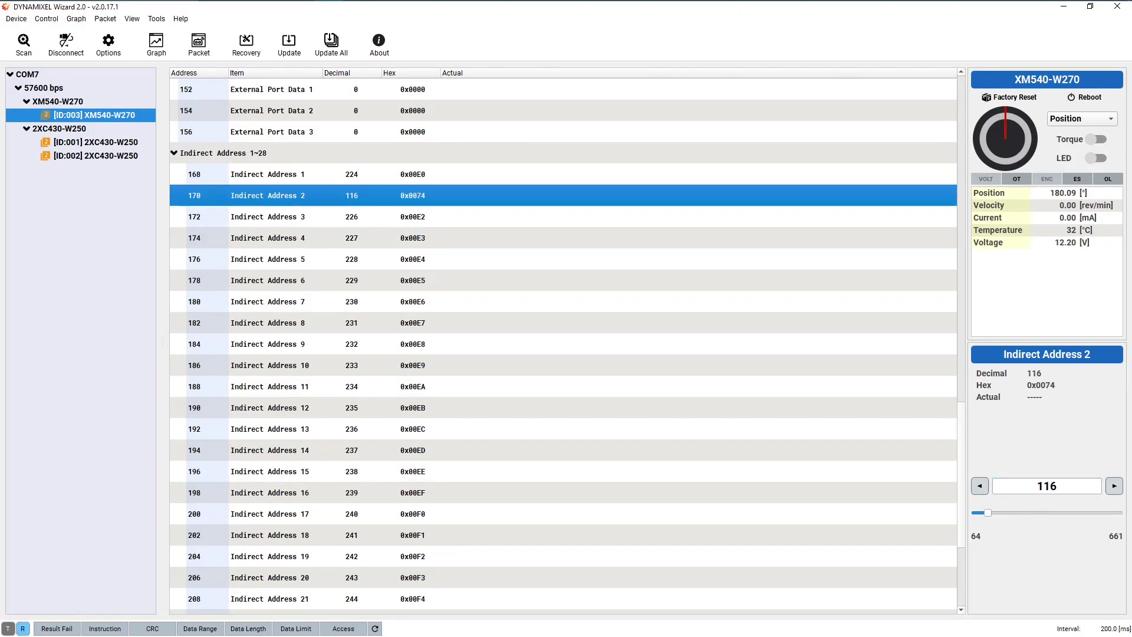
click(265, 216)
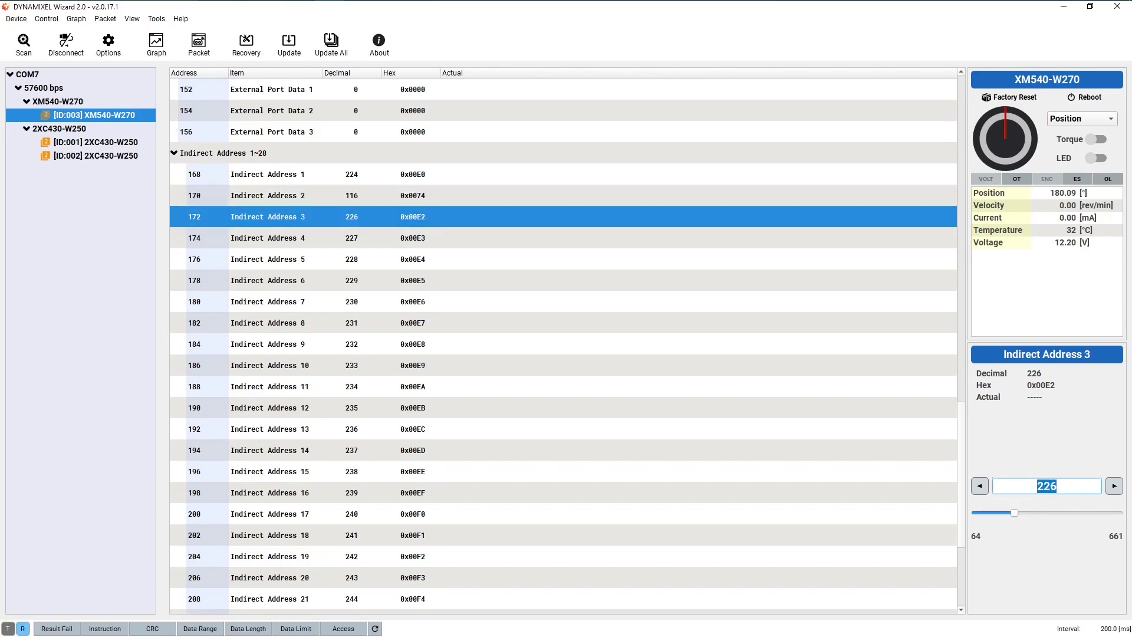
text(117)
key(Return)
Step: Set Indirect Address 4 to 118 and Indirect Address 5 to 119
key(Down)
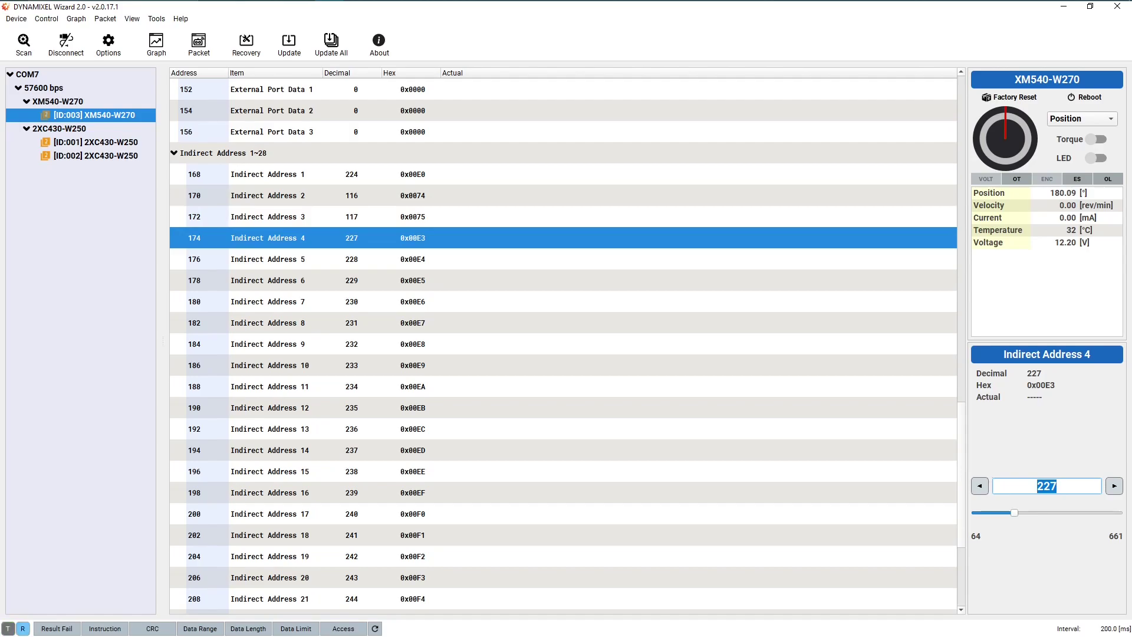
text(118)
key(Return)
key(Down)
text(119)
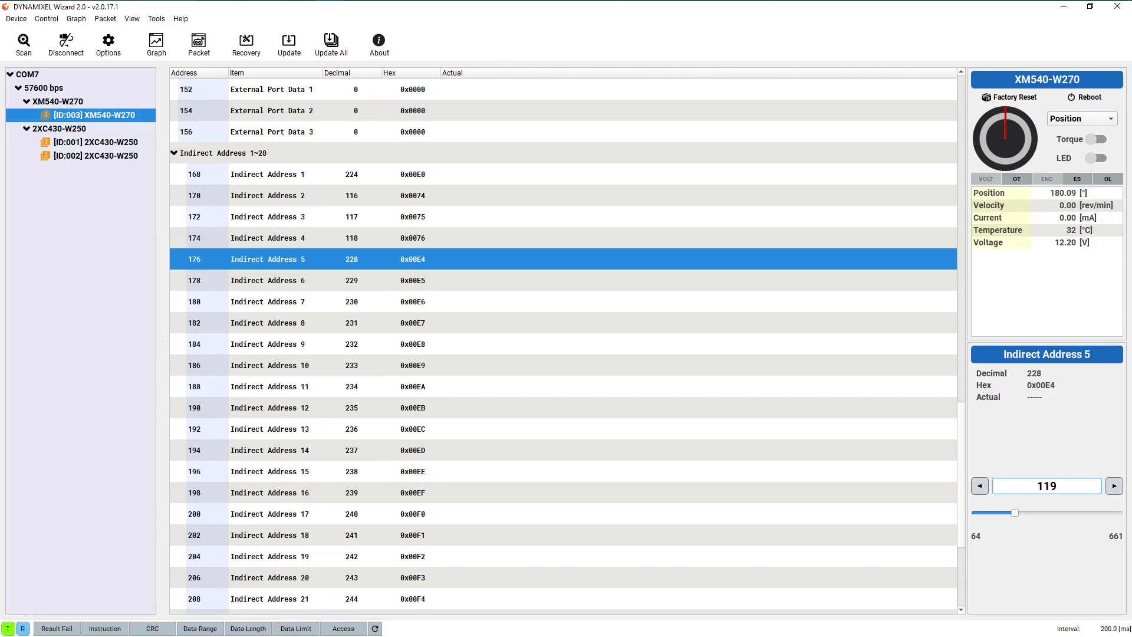
key(Return)
Step: Enable the XM540-W270's torque, then collapse the Indirect Address 1~28 group and expand Indirect Data 1~28
click(1097, 139)
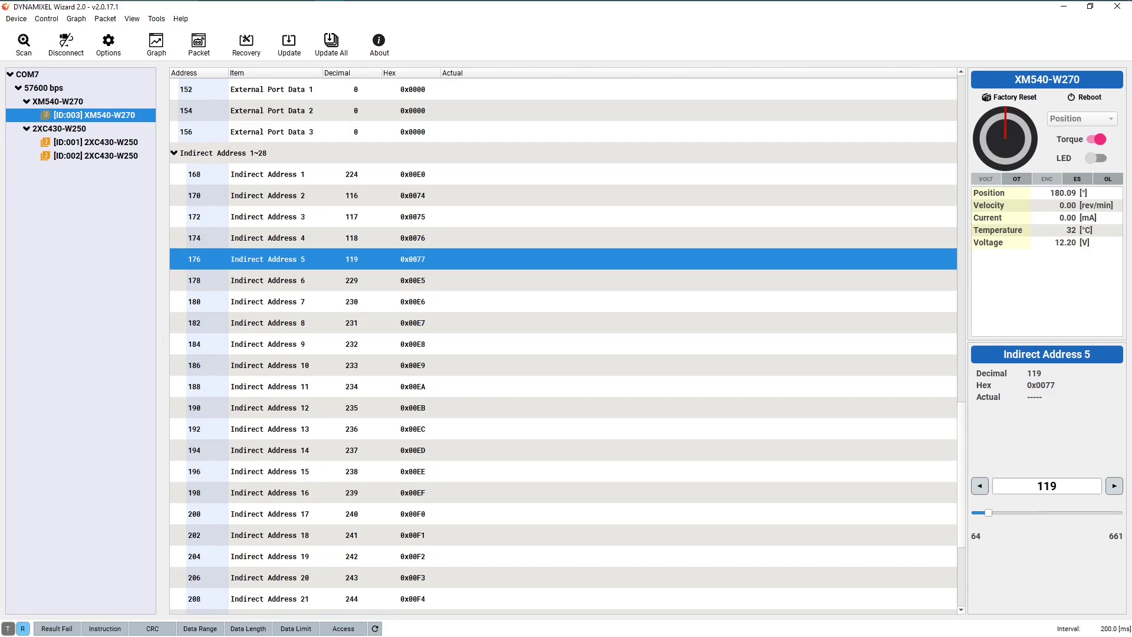
click(224, 153)
key(Left)
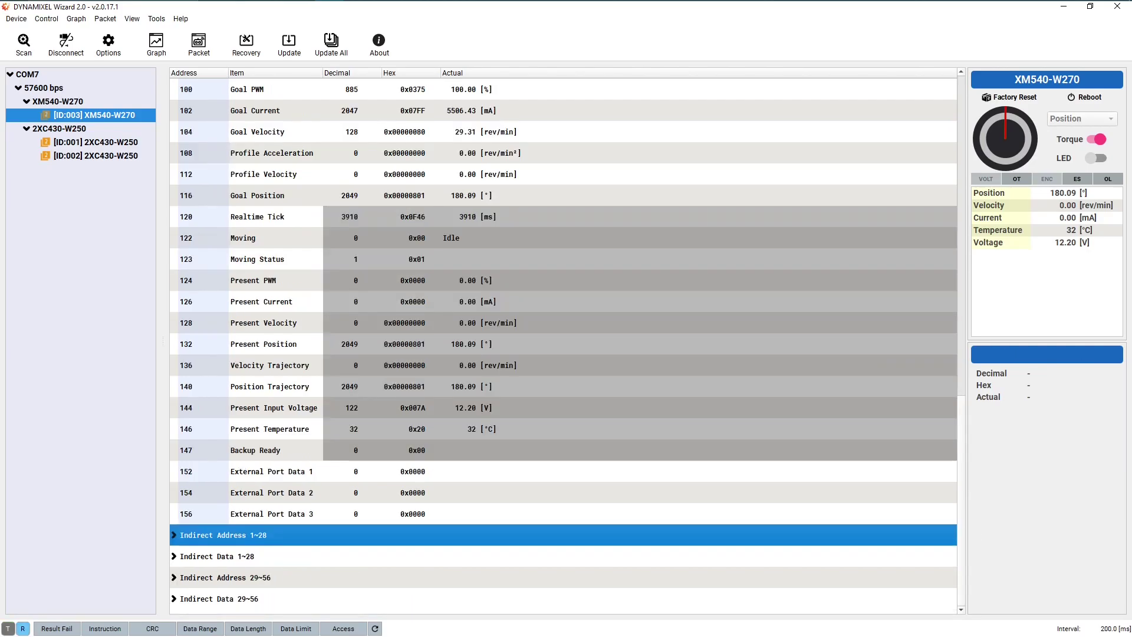
click(174, 556)
scroll(563, 342, down, 2)
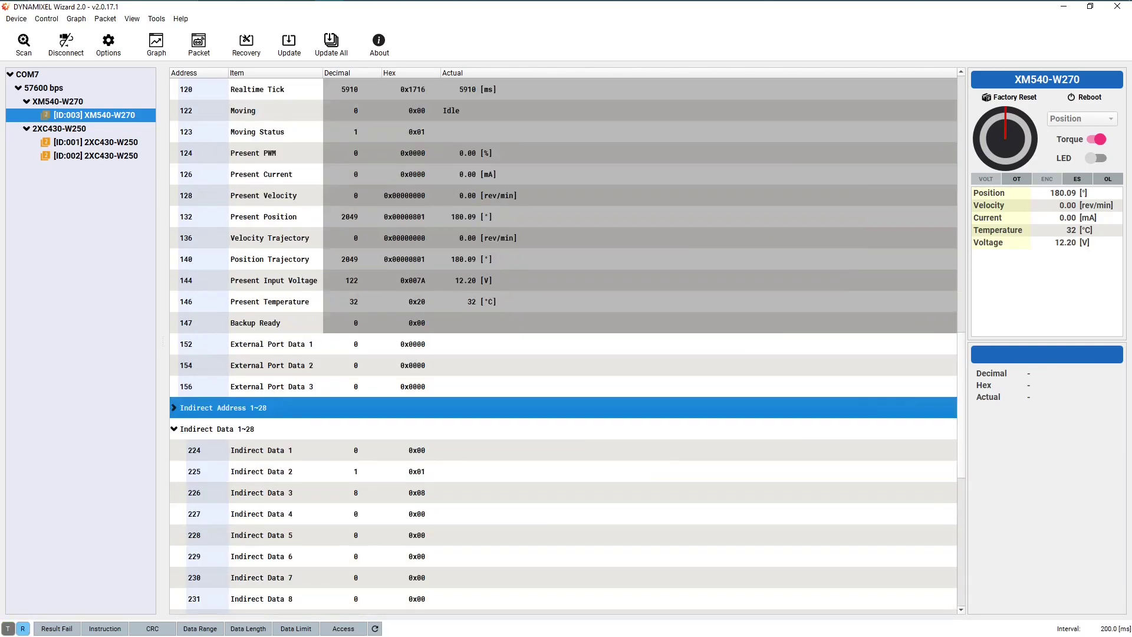
Step: Select Indirect Data 2 and move the motor with its Goal Position dial, ending at a goal of 2585
click(262, 471)
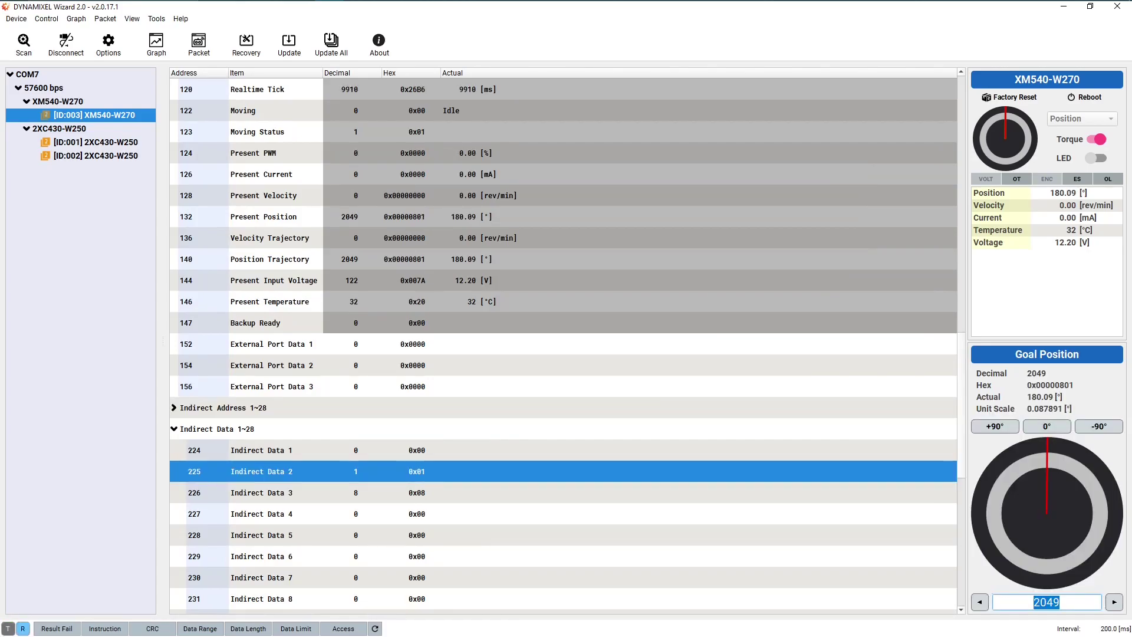
click(1079, 460)
click(997, 466)
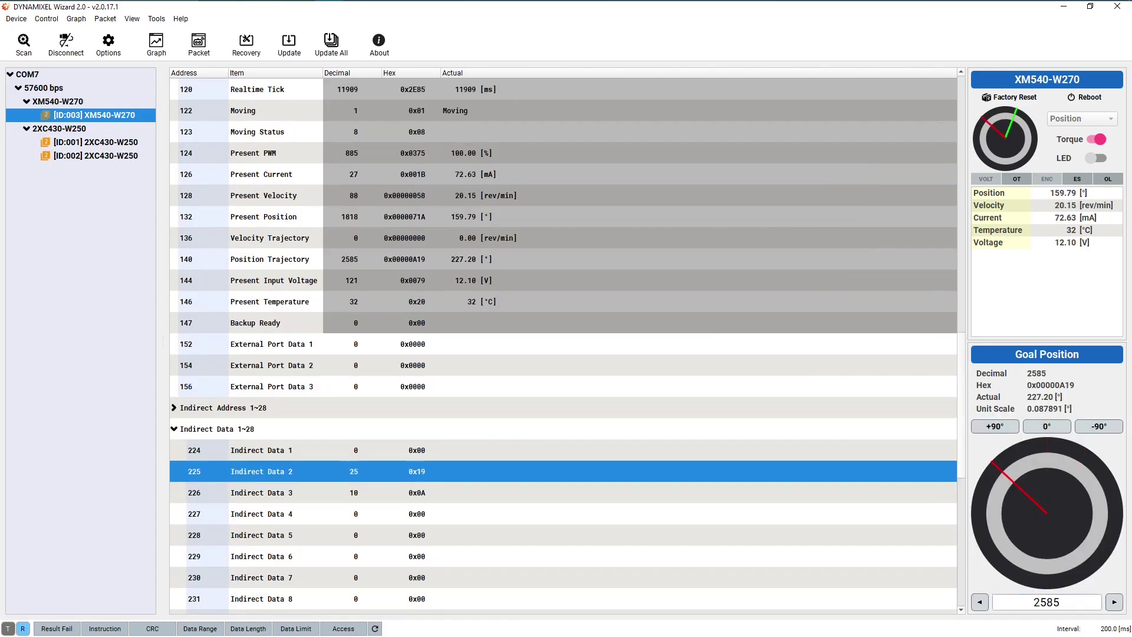